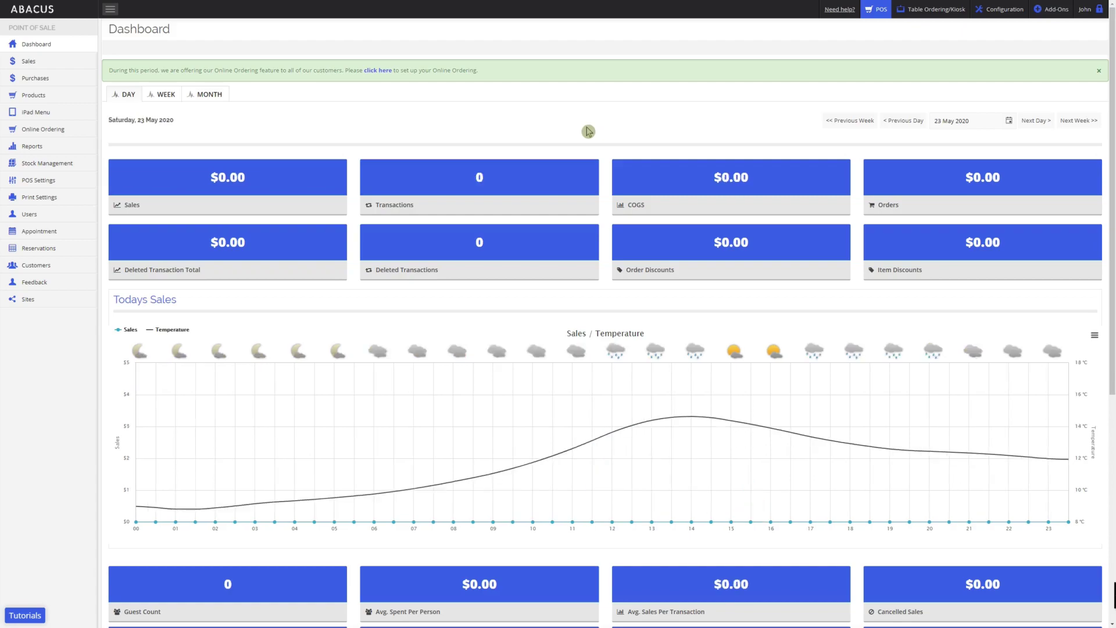
# - Open the Product Variants page from the Products menu
pyautogui.click(33, 97)
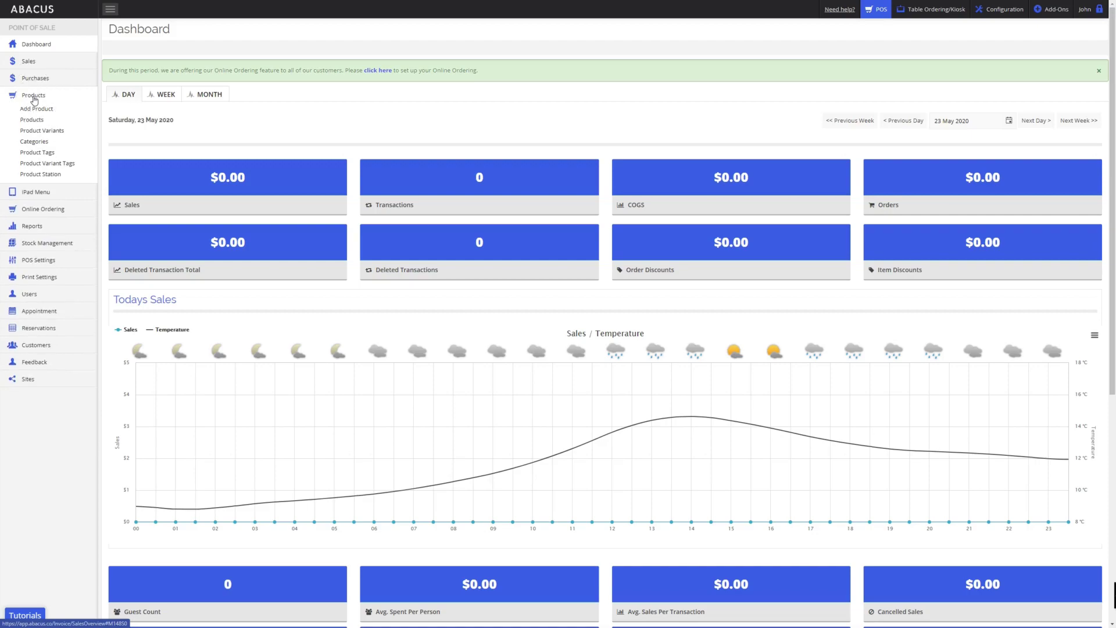
pyautogui.click(42, 131)
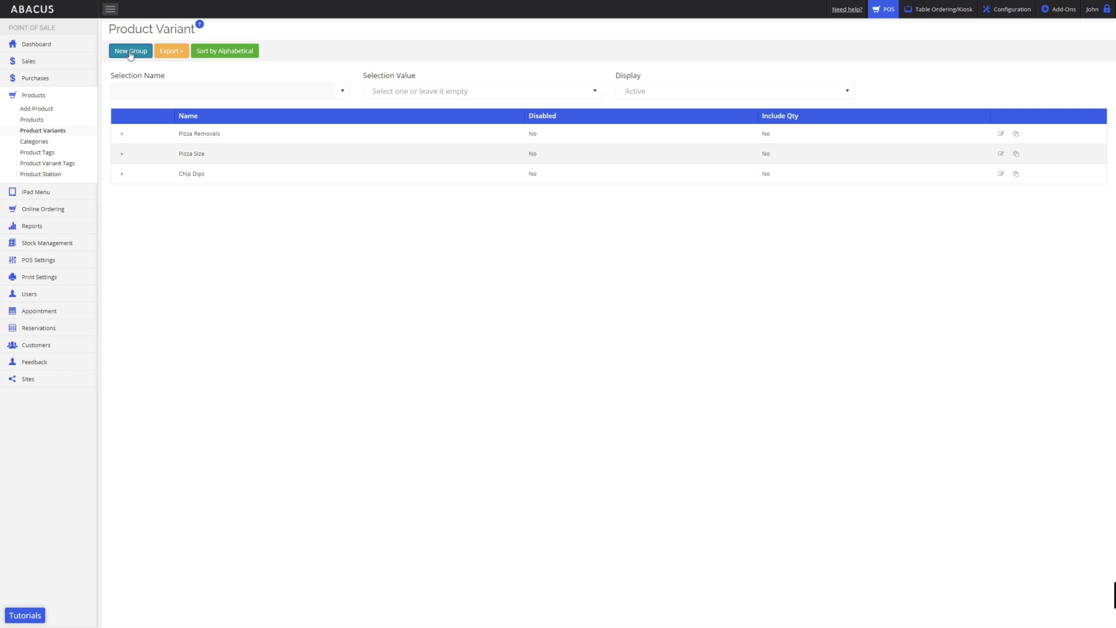
# - Start a new variant group, name it 'Burger Options' and save it
pyautogui.click(130, 53)
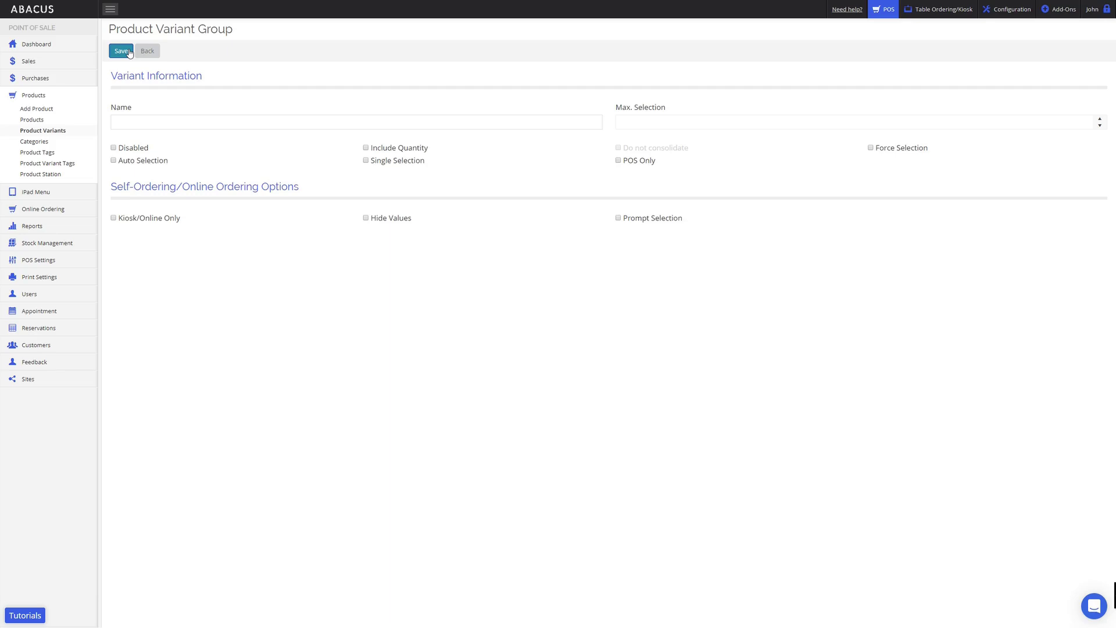
pyautogui.click(143, 123)
pyautogui.write('Burger Options')
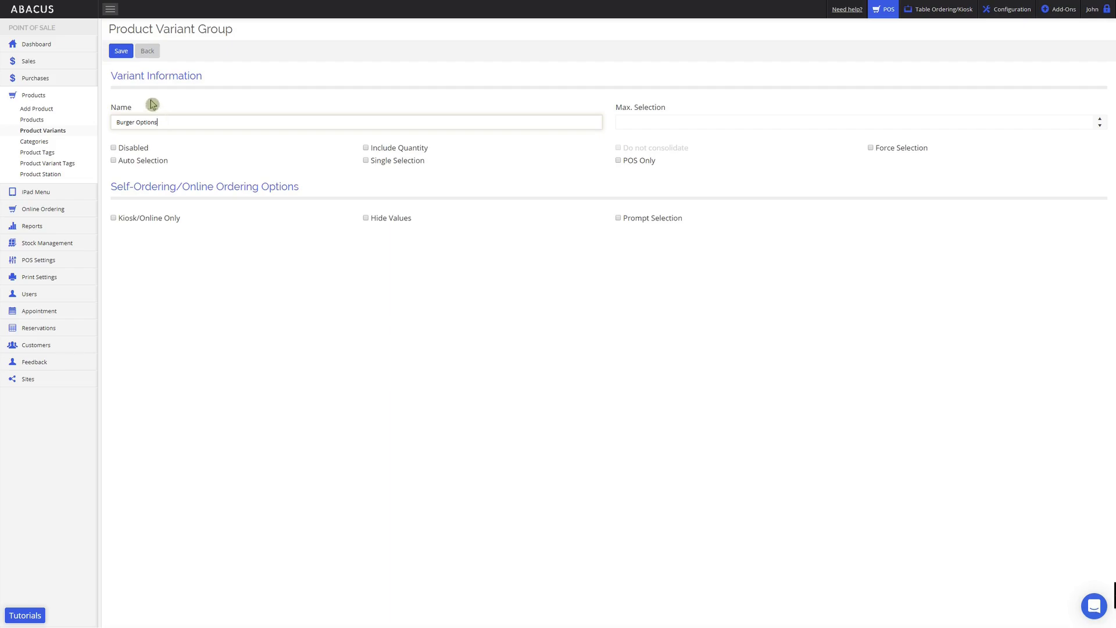
pyautogui.click(123, 53)
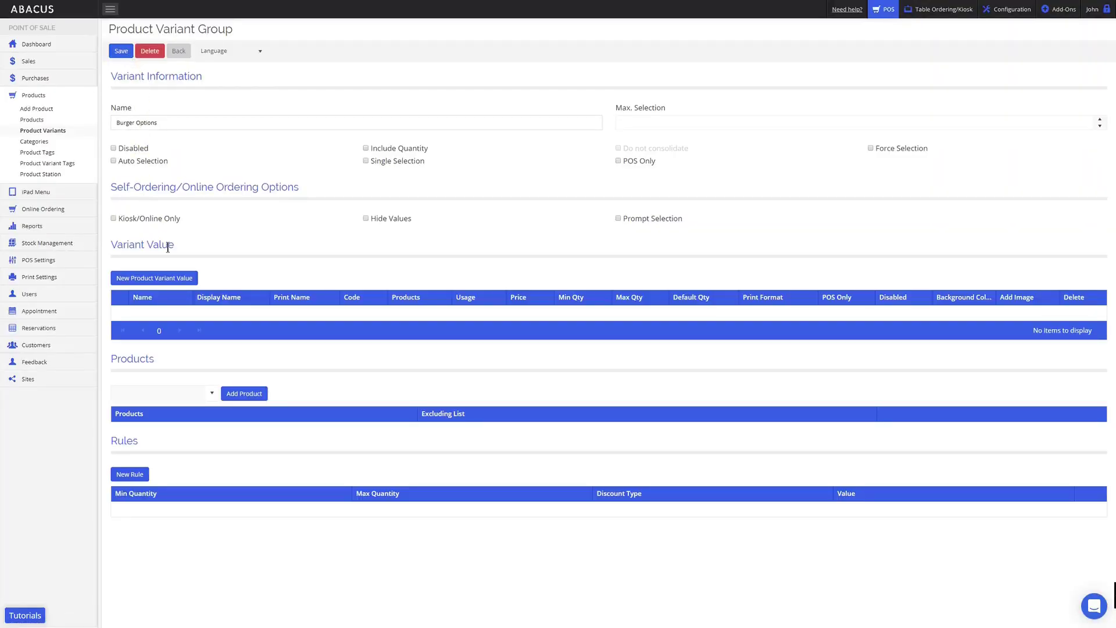
# - Add Combo and Burger Only values and require a single forced selection
pyautogui.click(171, 278)
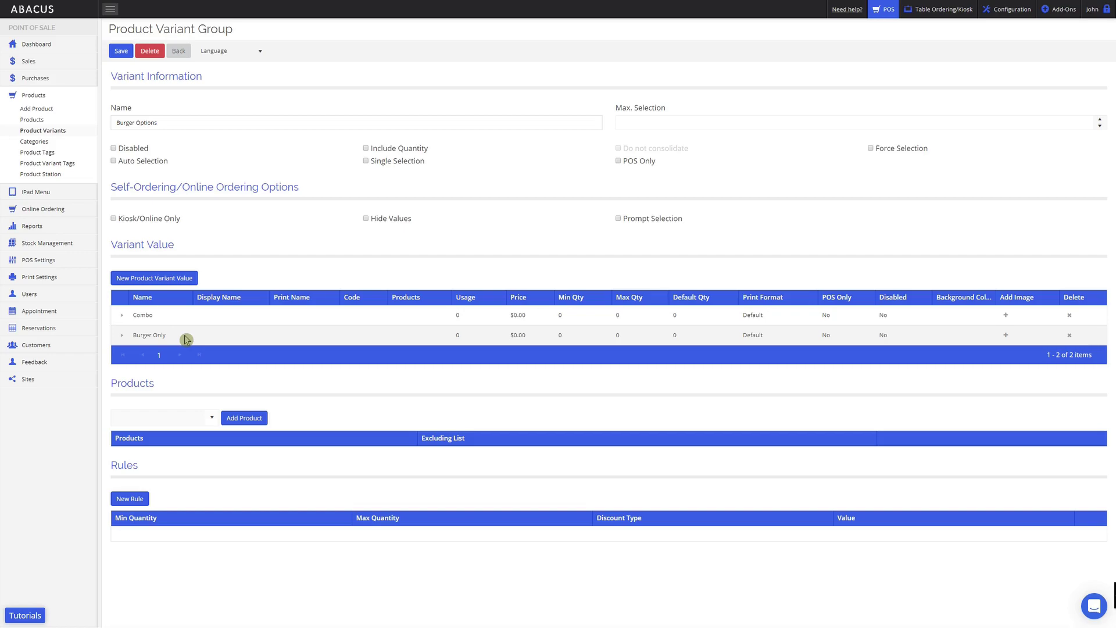
pyautogui.click(175, 336)
pyautogui.click(366, 163)
pyautogui.click(871, 149)
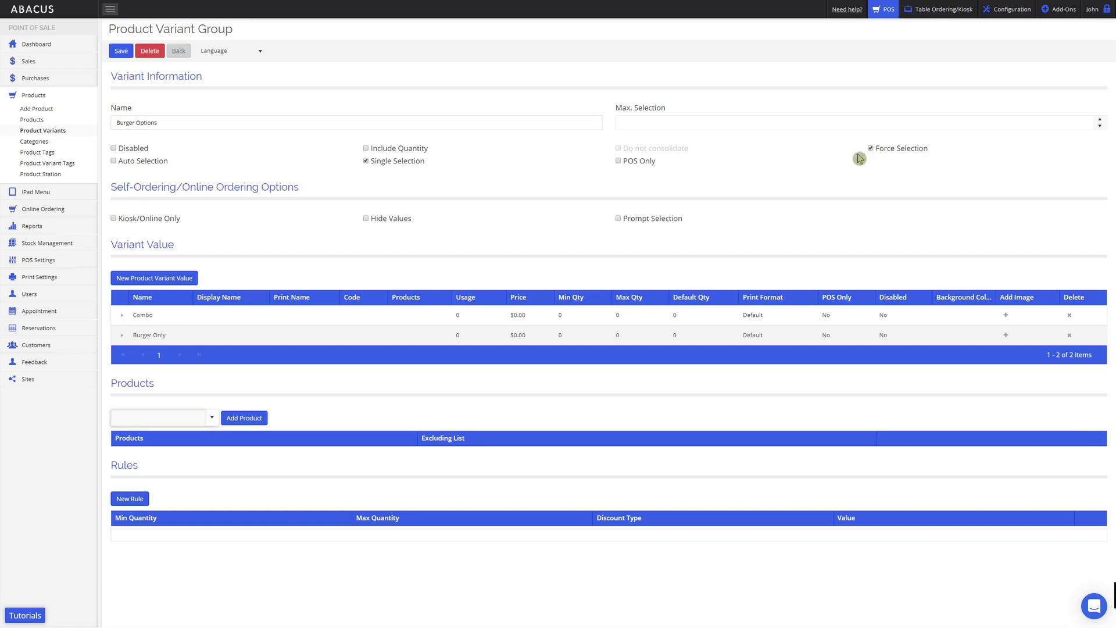
# - Attach Double Egg Burger to Burger Options and save the group
pyautogui.click(163, 417)
pyautogui.click(183, 455)
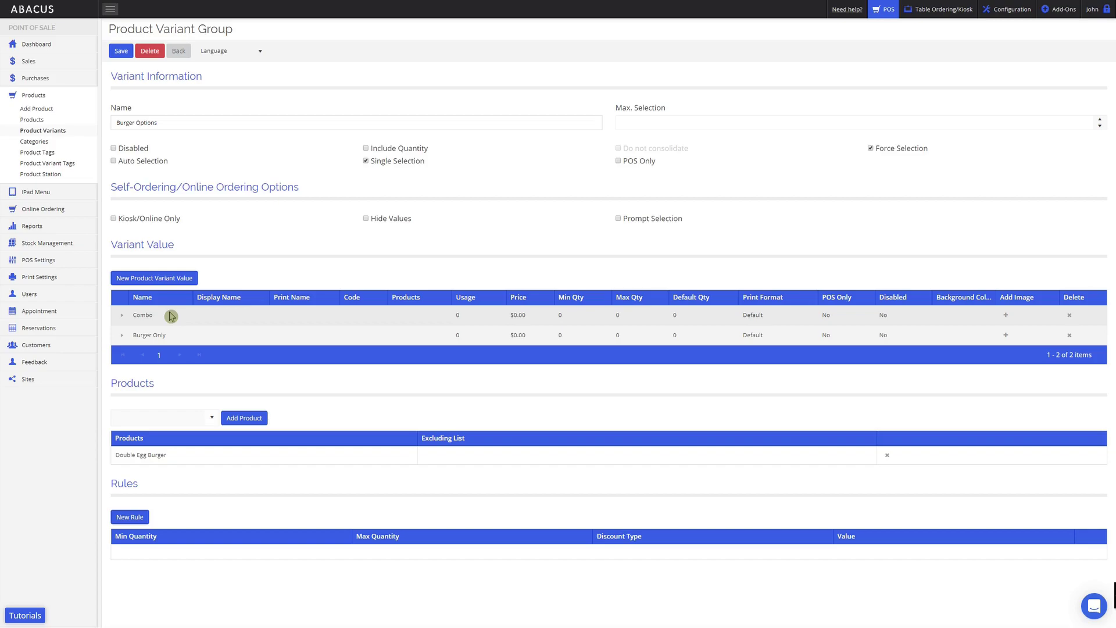
pyautogui.click(121, 52)
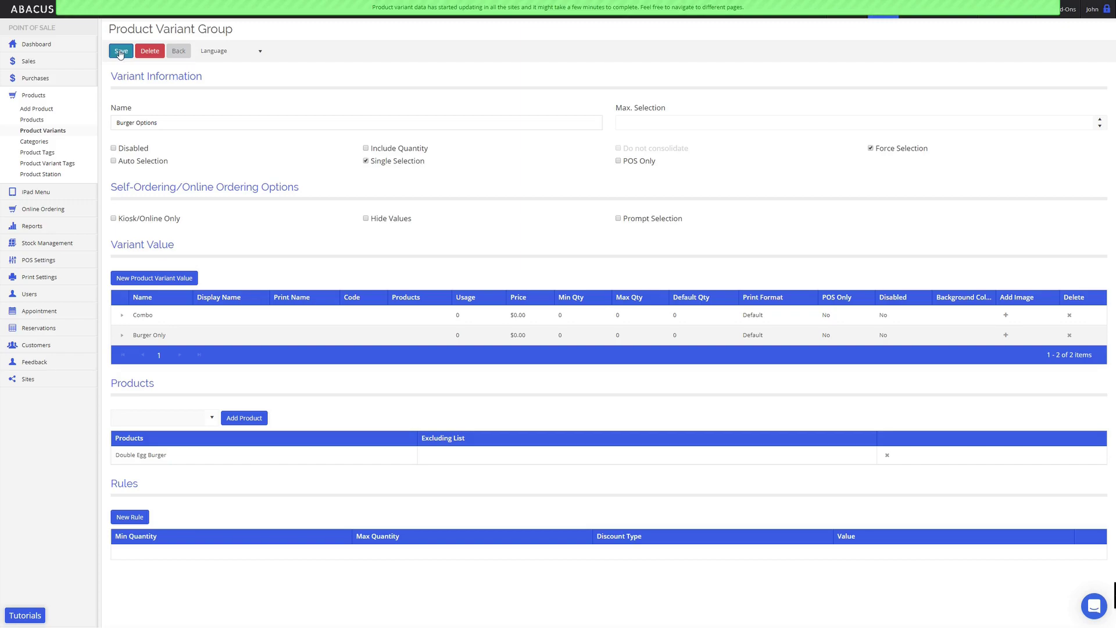
pyautogui.click(39, 121)
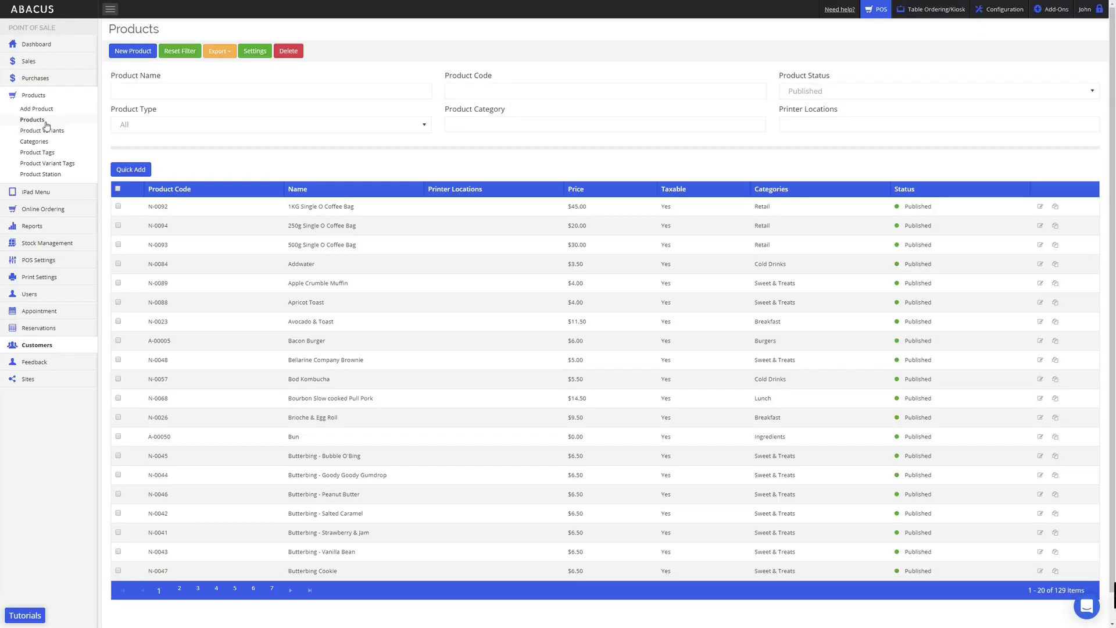
# - Quick-add a product named 'Combo', save it, and return to Product Variants
pyautogui.click(130, 169)
pyautogui.click(130, 170)
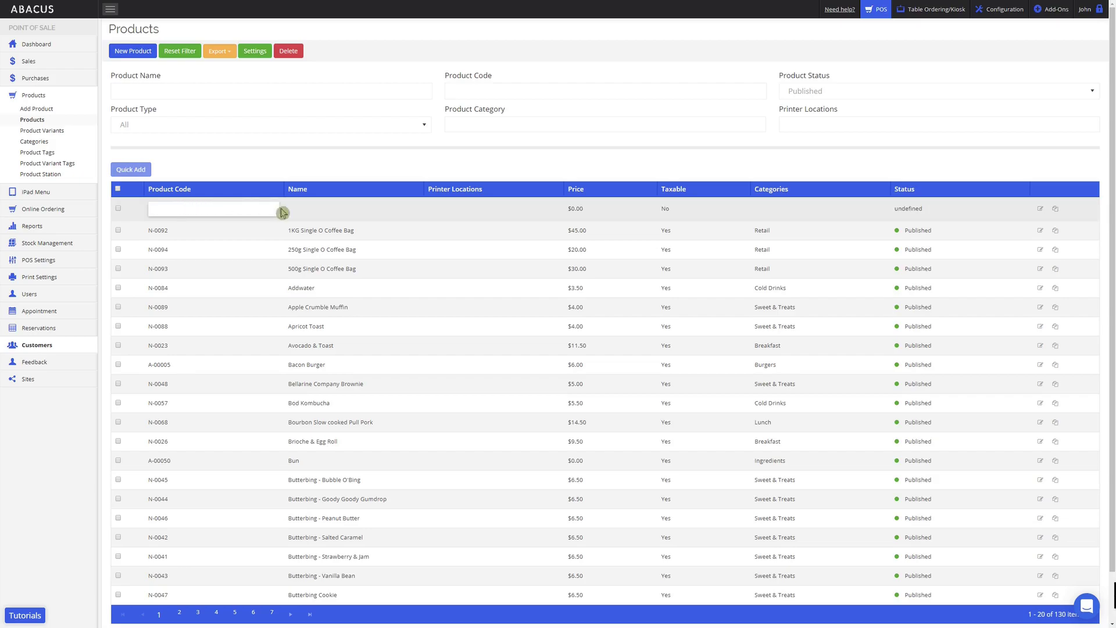
pyautogui.click(313, 213)
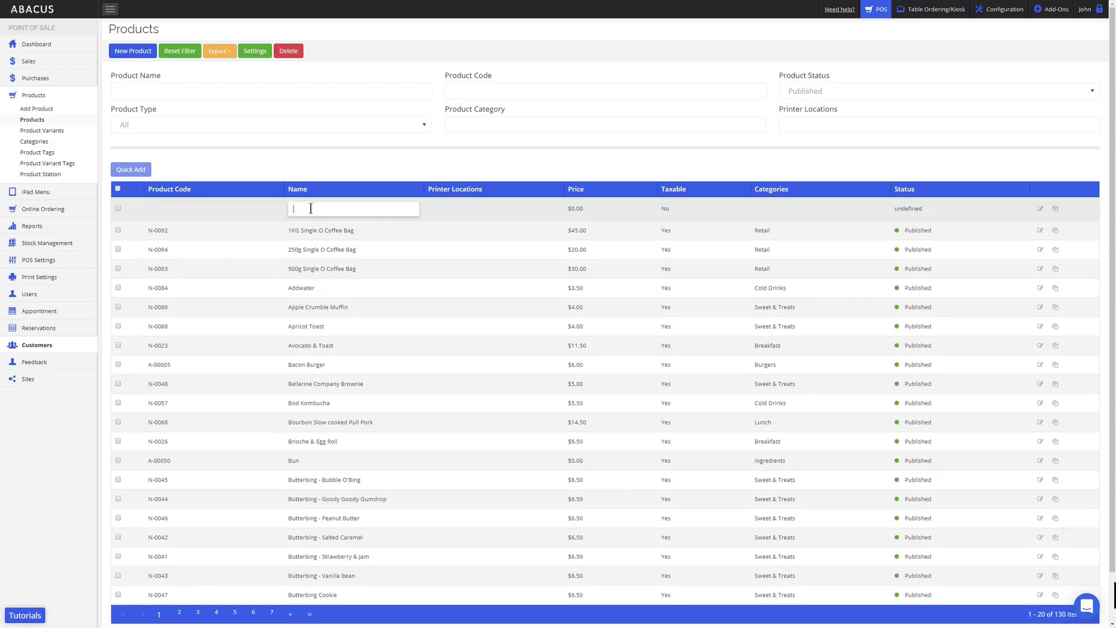
pyautogui.write('Combo')
pyautogui.click(599, 208)
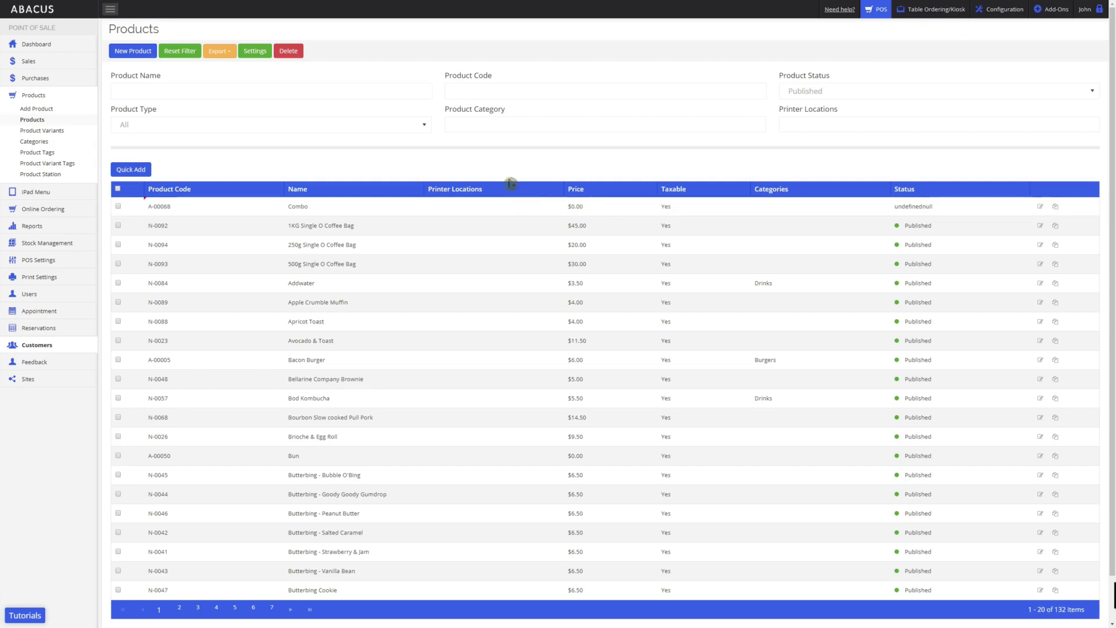
pyautogui.click(47, 131)
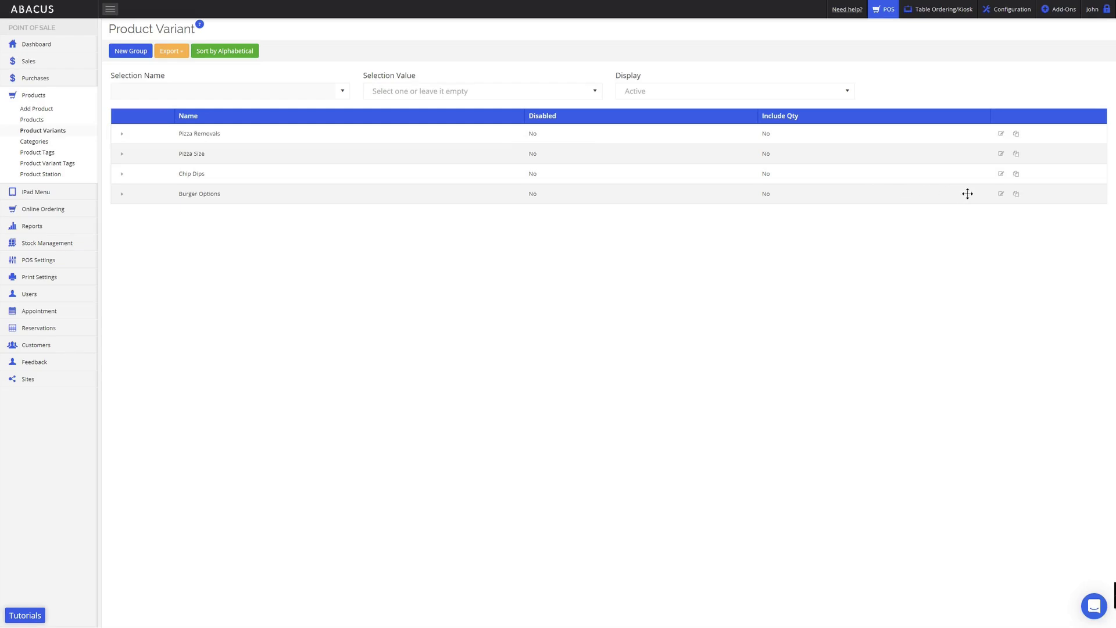
# - Link Burger Options' Combo value to the Combo product
pyautogui.click(1000, 196)
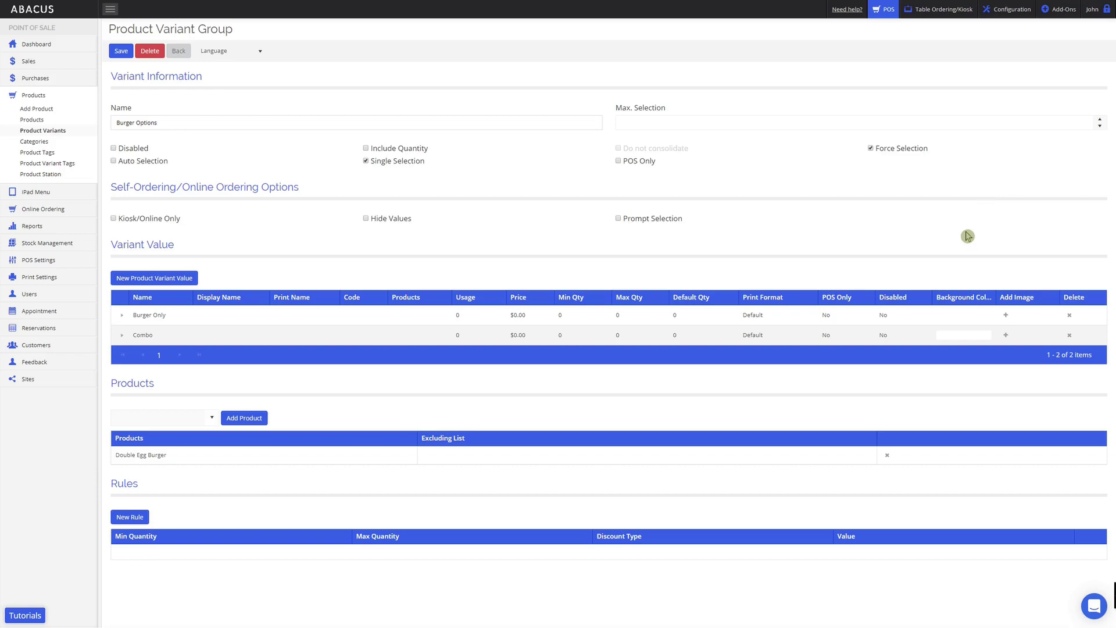
pyautogui.click(411, 340)
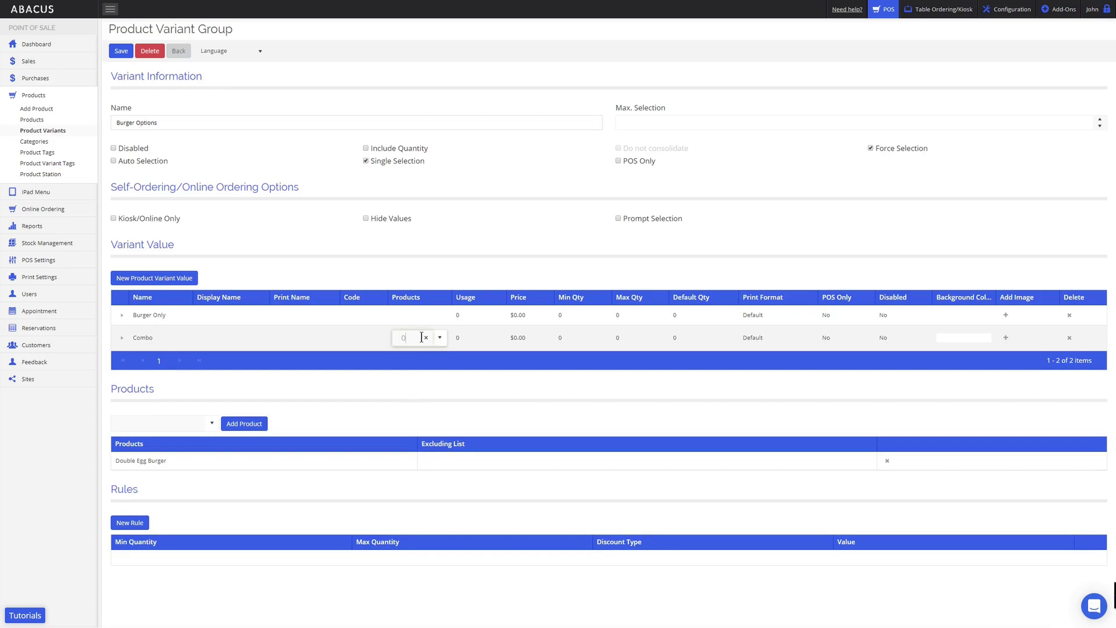
pyautogui.write('combo')
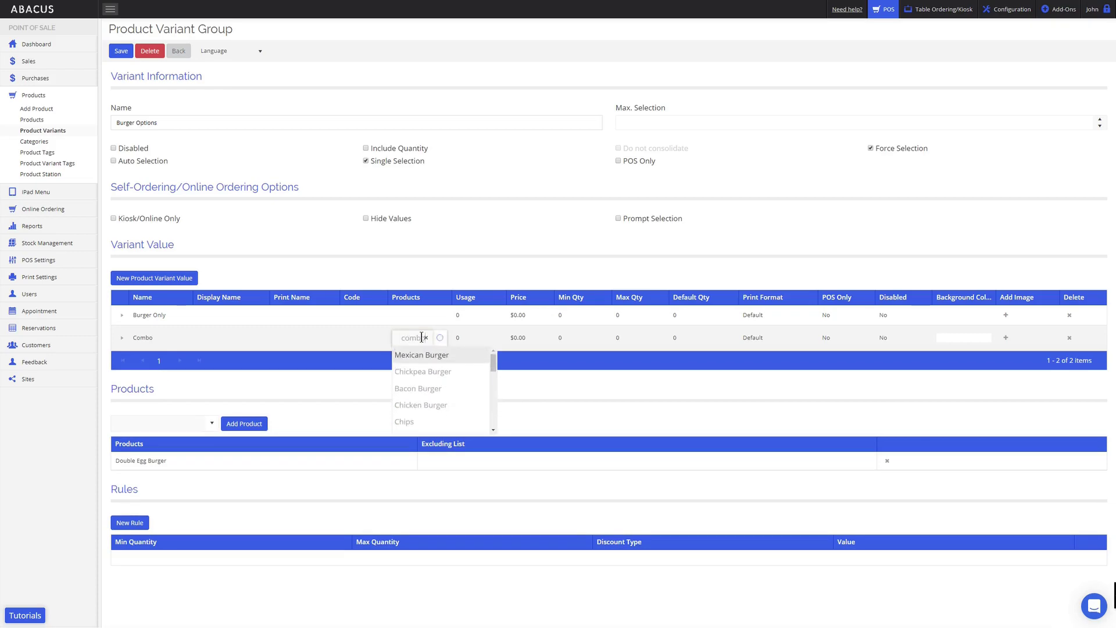
pyautogui.click(431, 355)
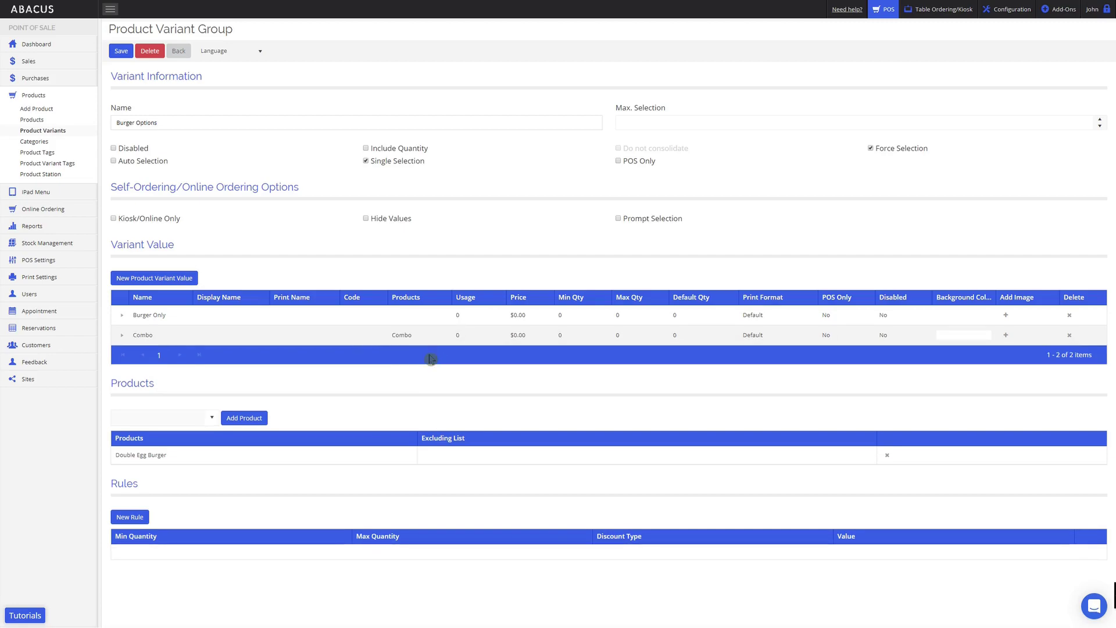
pyautogui.click(413, 335)
pyautogui.click(154, 335)
# - Price the Combo value at 6 and save Burger Options
pyautogui.click(528, 336)
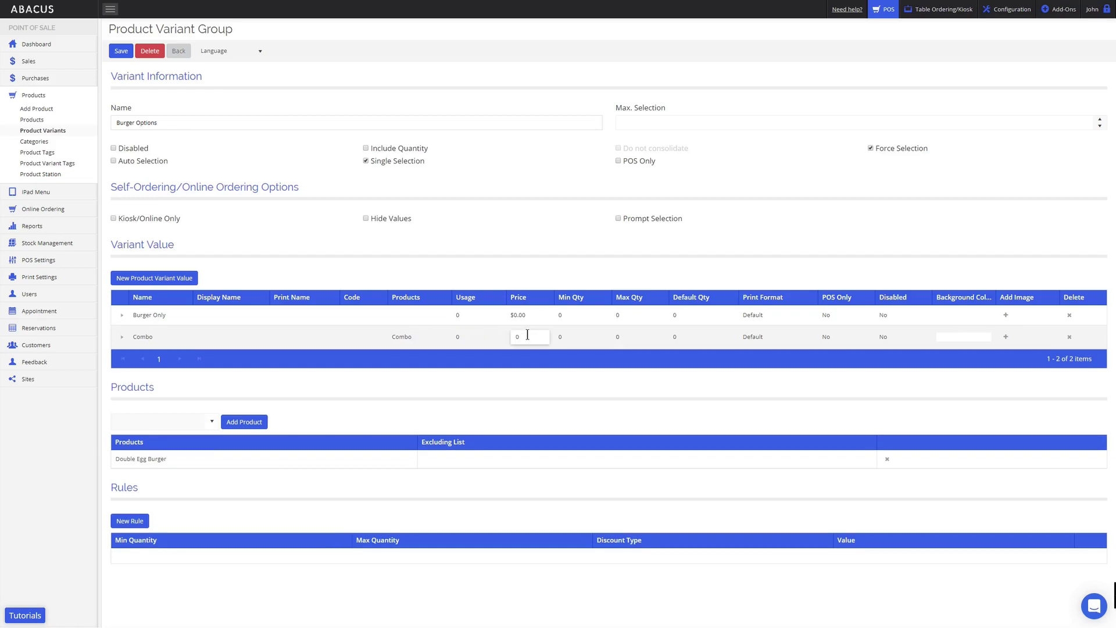
pyautogui.write('6')
pyautogui.click(169, 336)
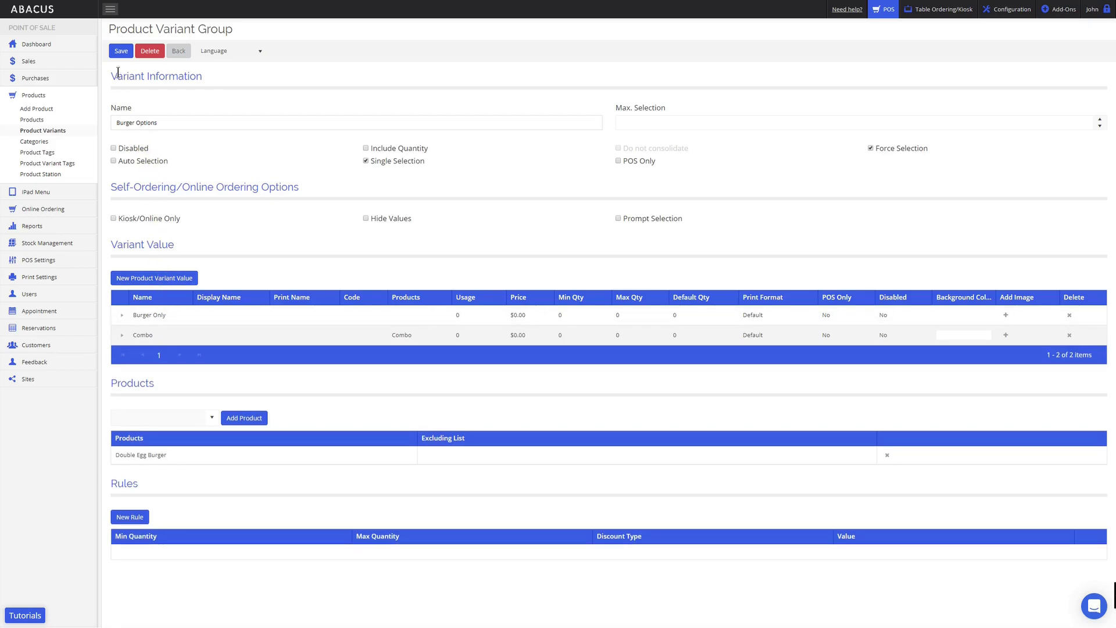
pyautogui.click(122, 51)
pyautogui.click(67, 132)
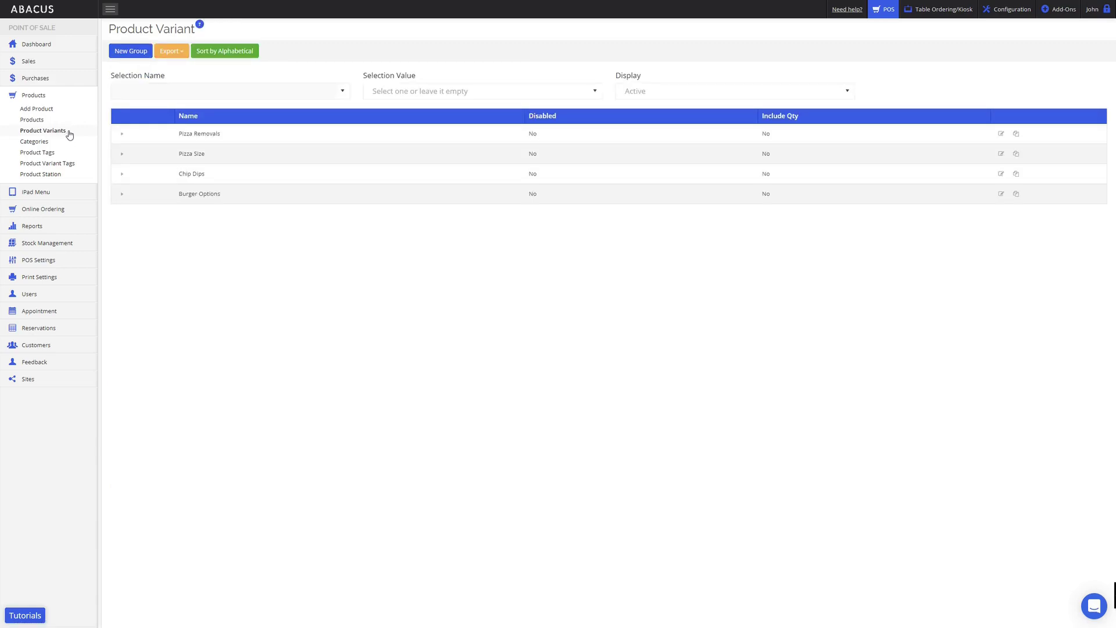
# - Create a Side Options group with Chips, Coleslaw and Loaded Chips, single forced selection
pyautogui.click(130, 52)
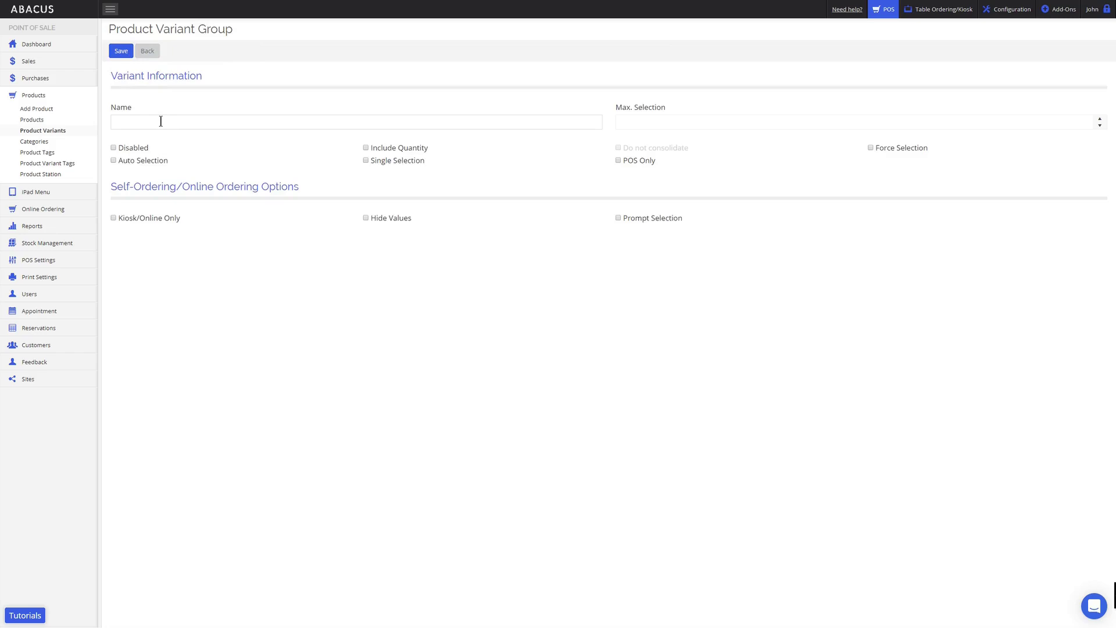
pyautogui.click(160, 120)
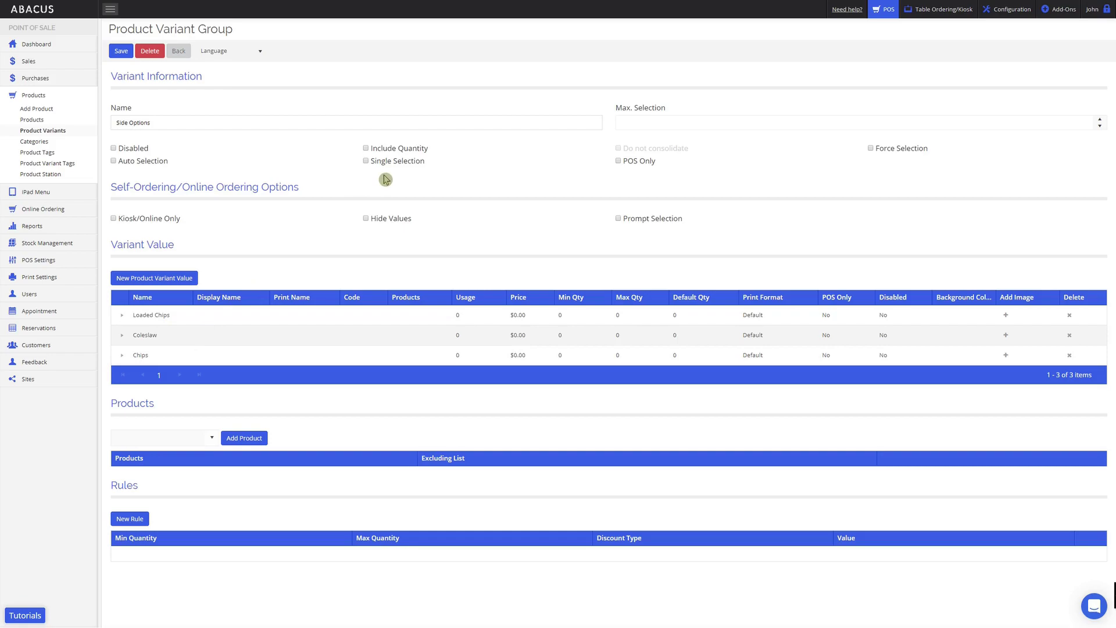
pyautogui.click(366, 161)
pyautogui.click(871, 150)
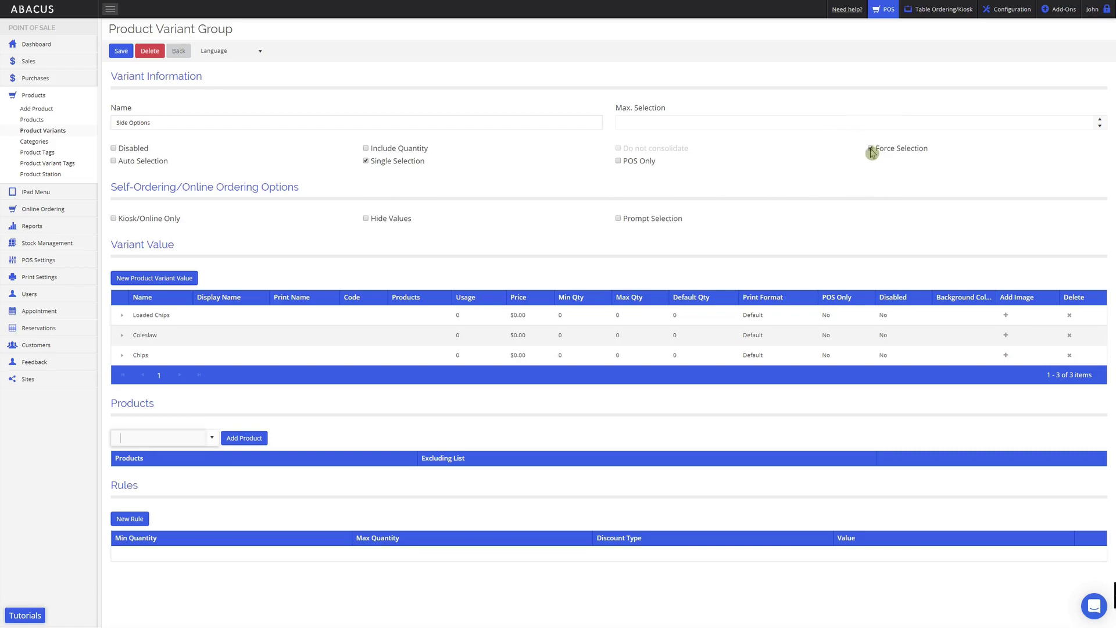
# - Apply Side Options to the Combo product and save the group
pyautogui.click(175, 430)
pyautogui.click(244, 438)
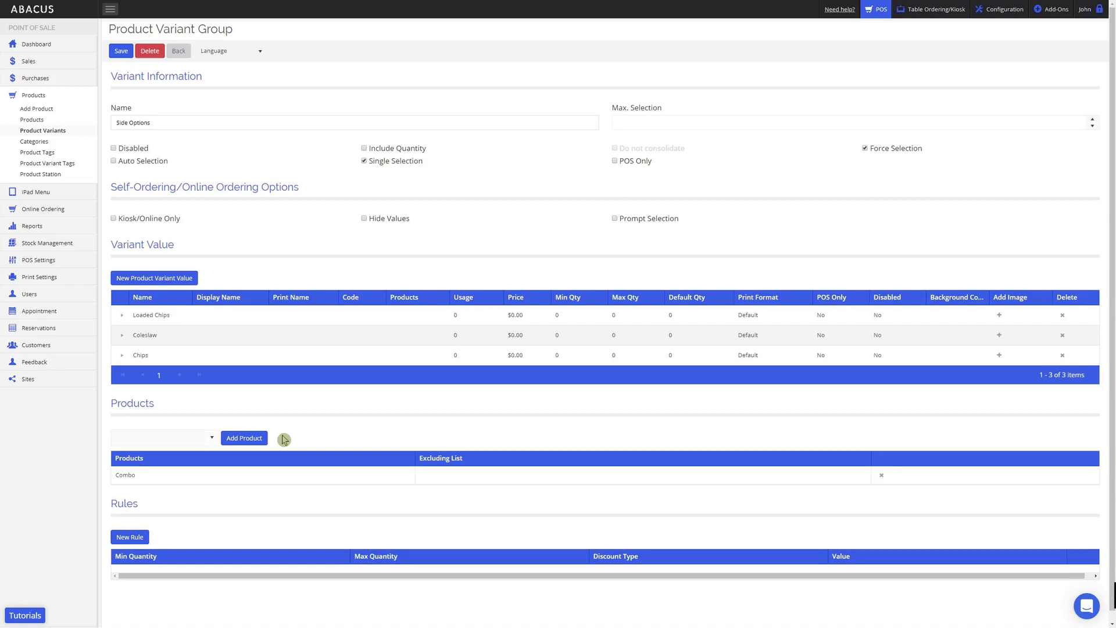
pyautogui.click(119, 53)
pyautogui.click(48, 133)
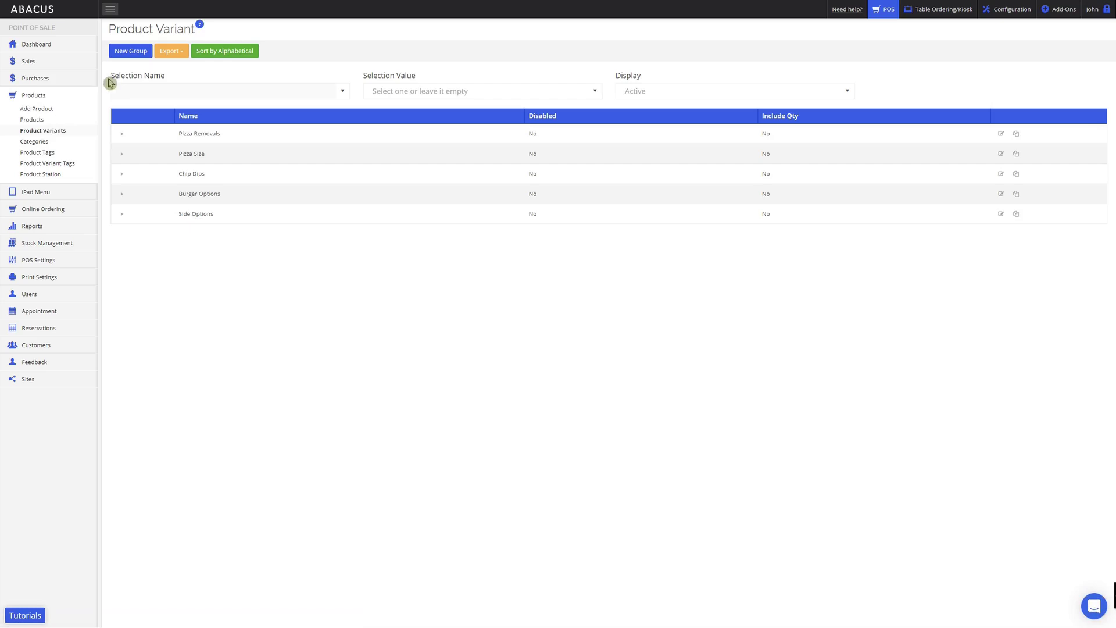
# - Build a Drink Options group with Coke 375ml, Sprite 375ml and Water 600ml, then save it
pyautogui.click(131, 54)
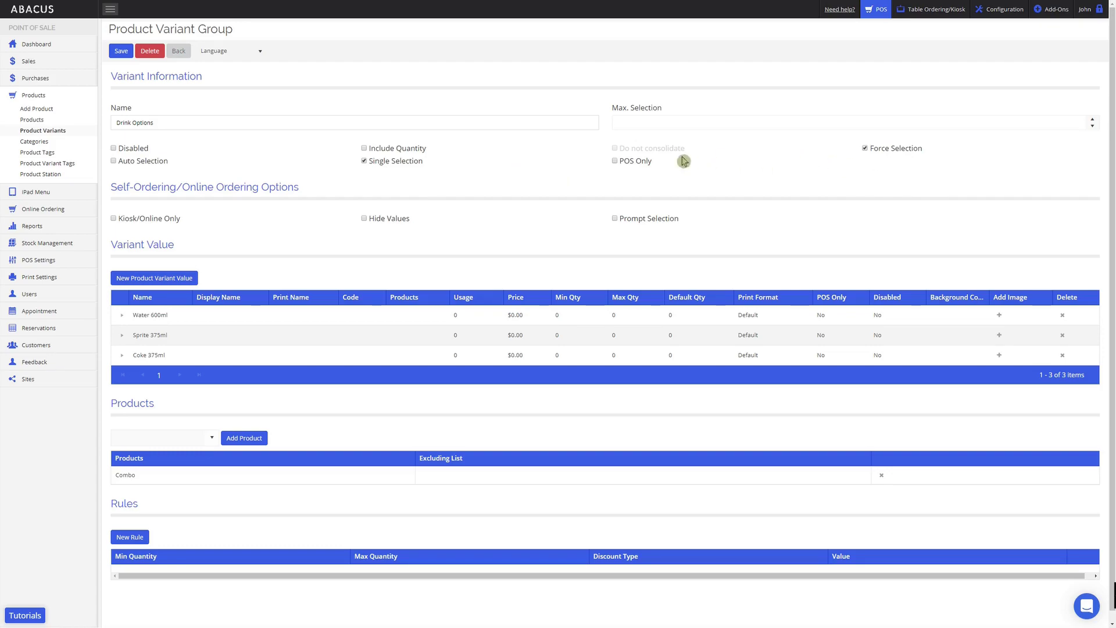
pyautogui.click(121, 52)
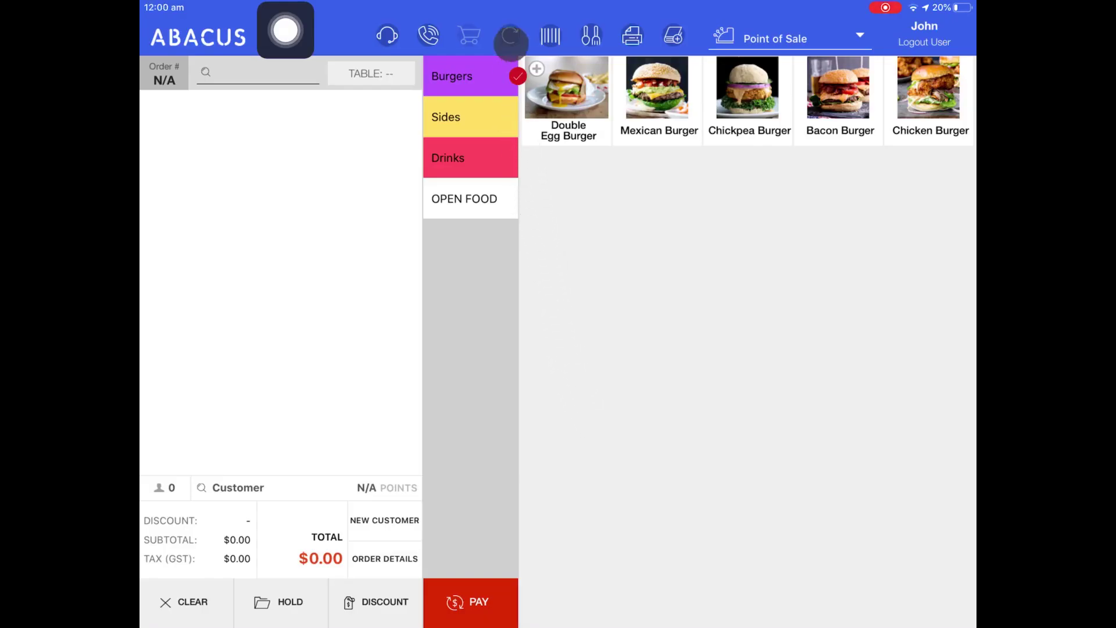
# - Sync settings, then order a Double Egg Burger combo with Loaded Chips and Water 600ml
pyautogui.click(510, 35)
pyautogui.click(598, 362)
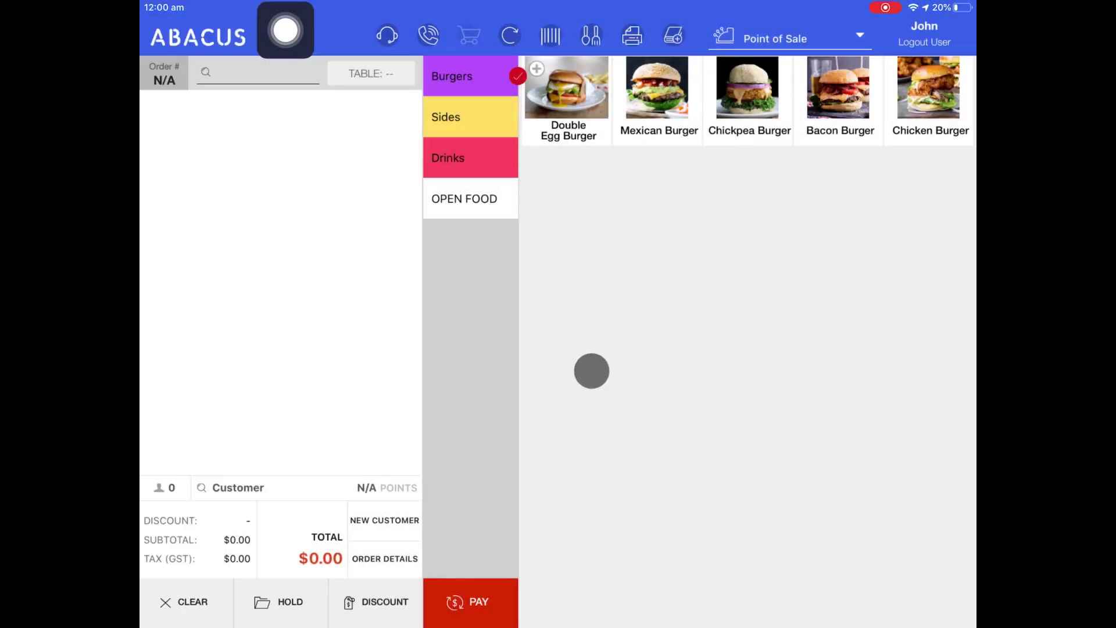
pyautogui.click(569, 102)
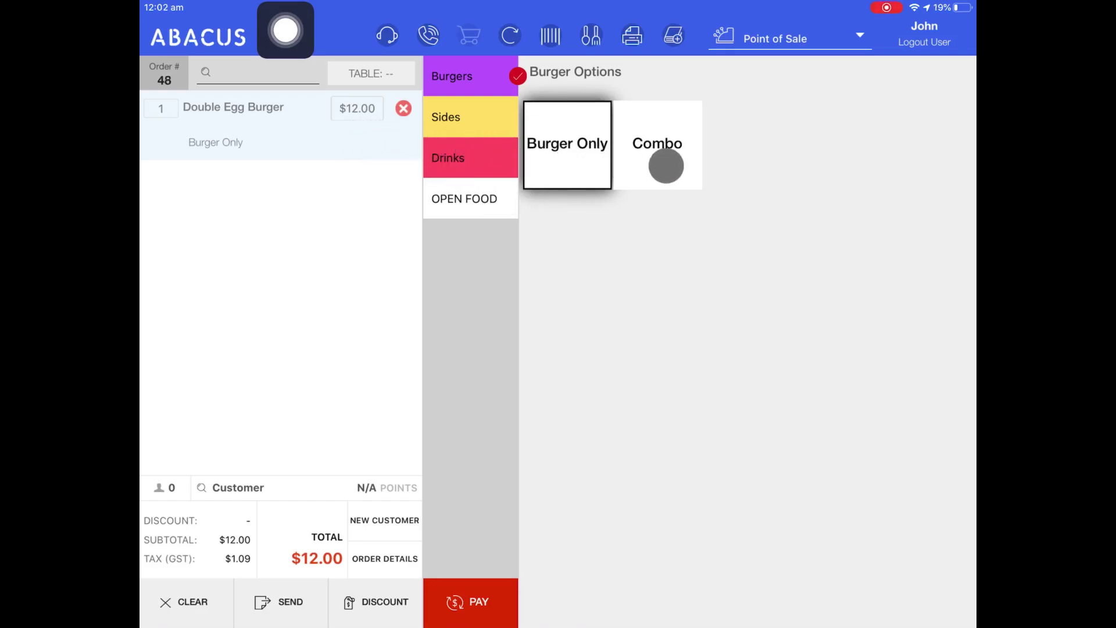
pyautogui.click(665, 164)
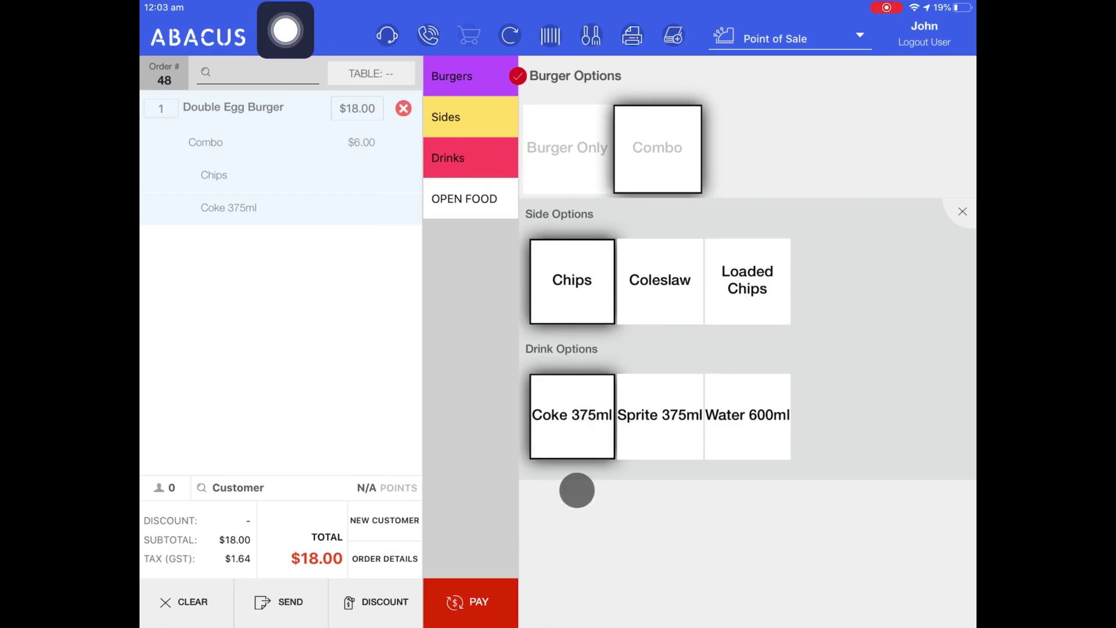
pyautogui.click(741, 283)
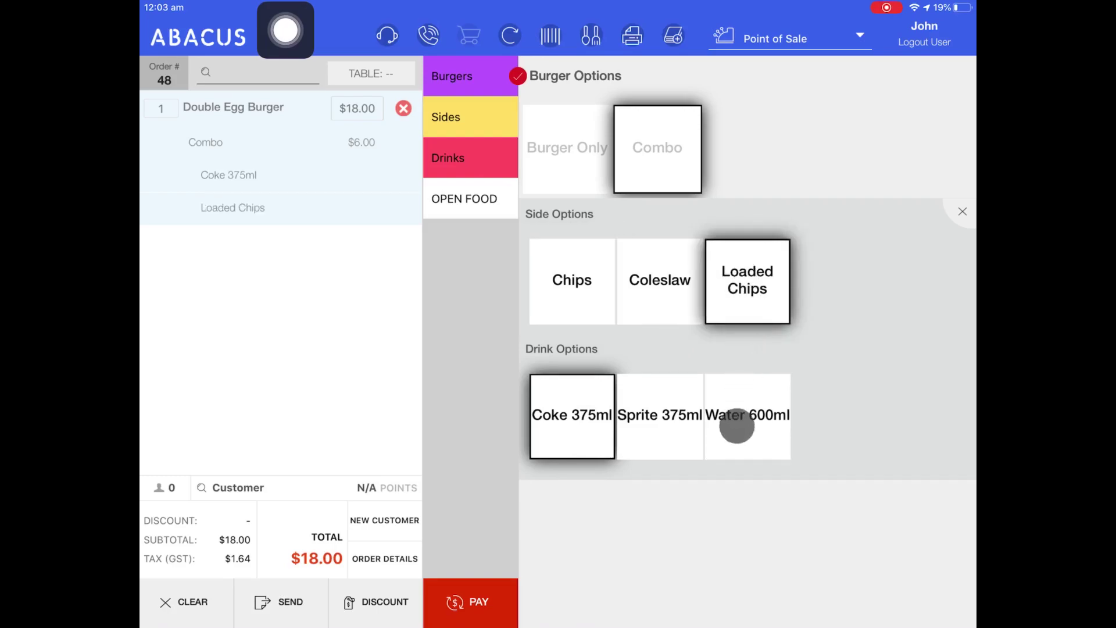
pyautogui.click(737, 425)
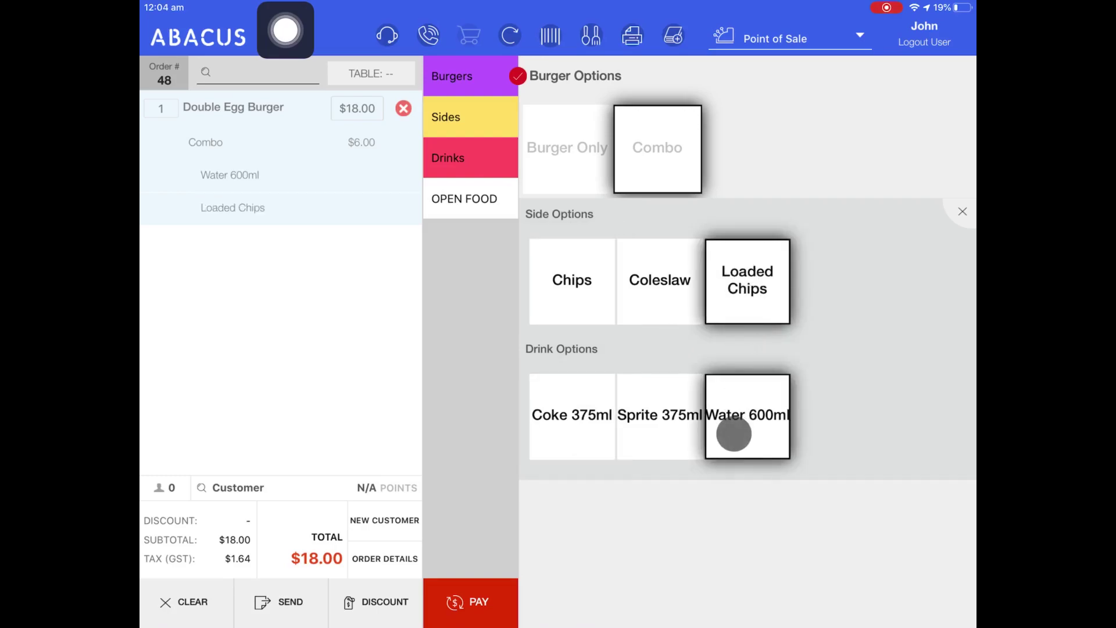